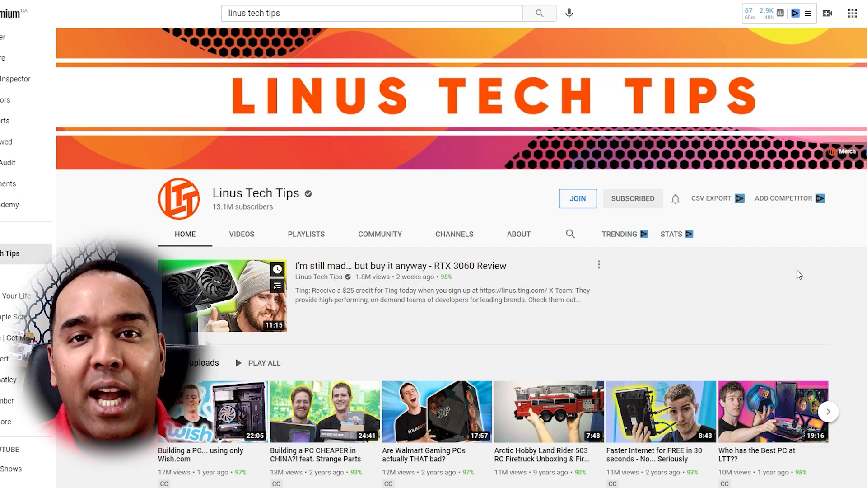
Step: Search YouTube for 'cincinnati zoo' to reach the zoo's channel and its latest videos
{"action": "scroll", "coordinate": [846, 287], "scroll_direction": "down", "scroll_amount": 2}
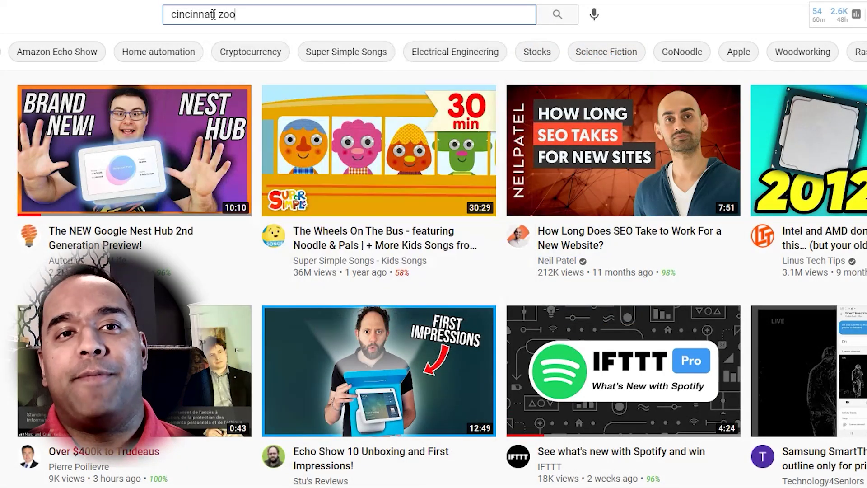
{"action": "key", "text": "Return"}
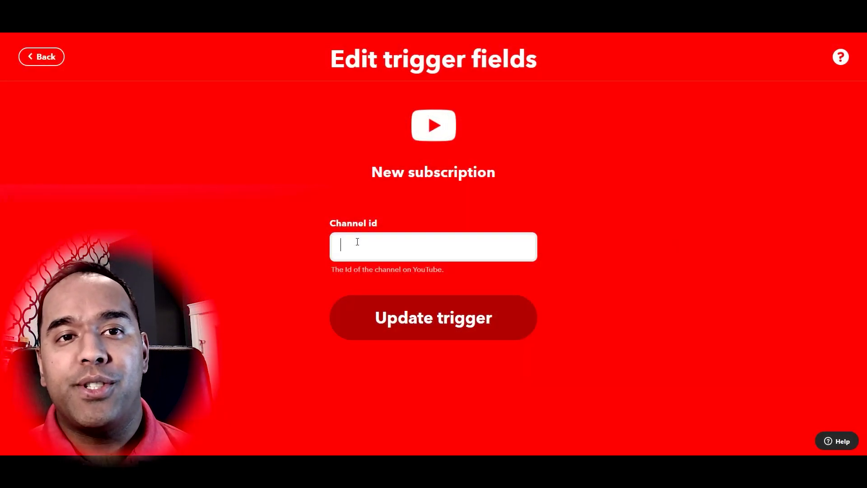
Step: Paste the Cincinnati Zoo channel id into the New subscription trigger and save it
{"action": "type", "text": "CincinnatiZooTube"}
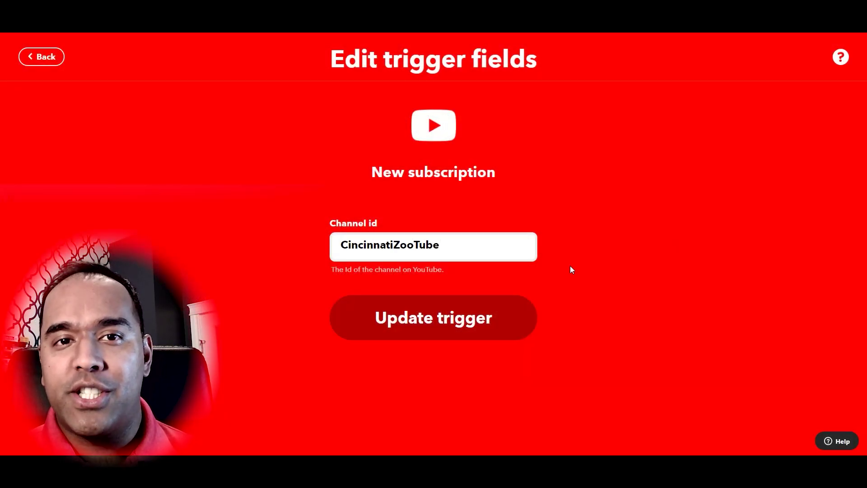
{"action": "left_click", "coordinate": [432, 318]}
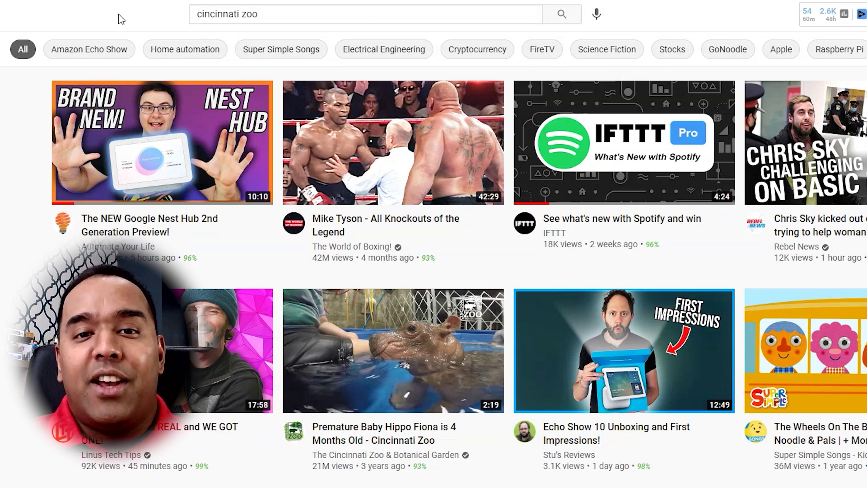
Step: Replace the zoo query with a YouTube search for 'smart home tech'
{"action": "left_click_drag", "start_coordinate": [287, 12], "coordinate": [170, 19]}
{"action": "type", "text": "what"}
{"action": "key", "text": "BackSpace"}
{"action": "key", "text": "BackSpace"}
{"action": "key", "text": "BackSpace"}
{"action": "key", "text": "BackSpace"}
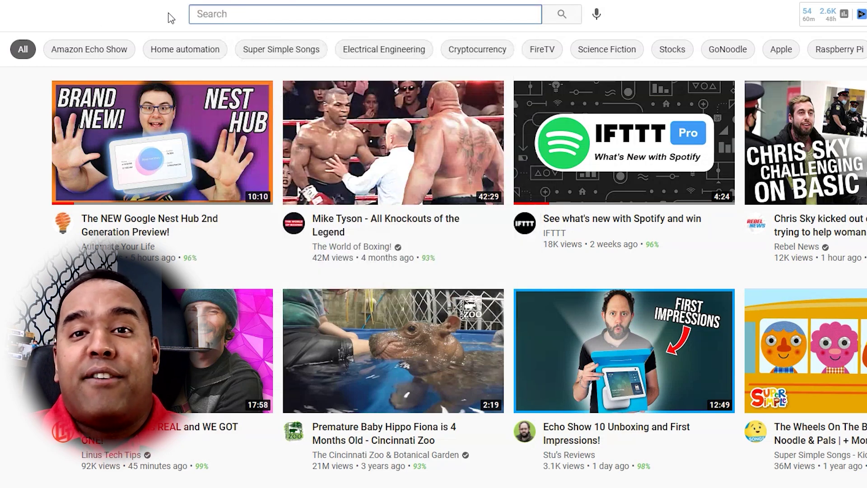
{"action": "left_click", "coordinate": [170, 18]}
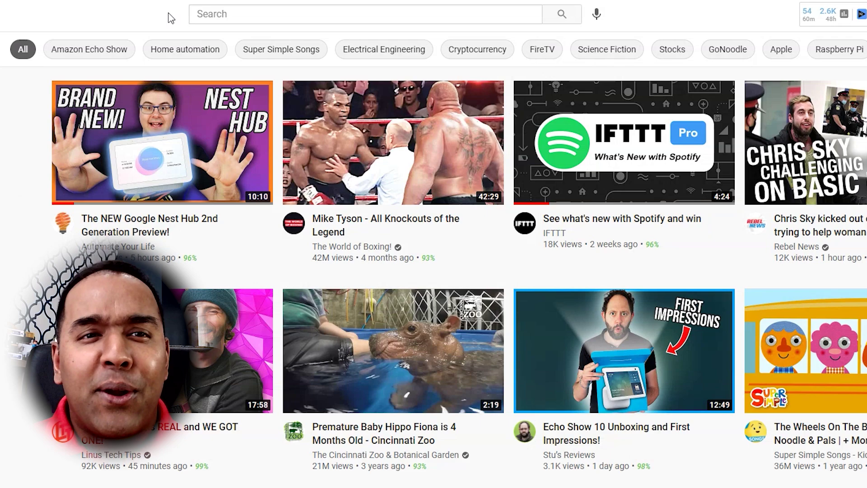
{"action": "left_click", "coordinate": [203, 11]}
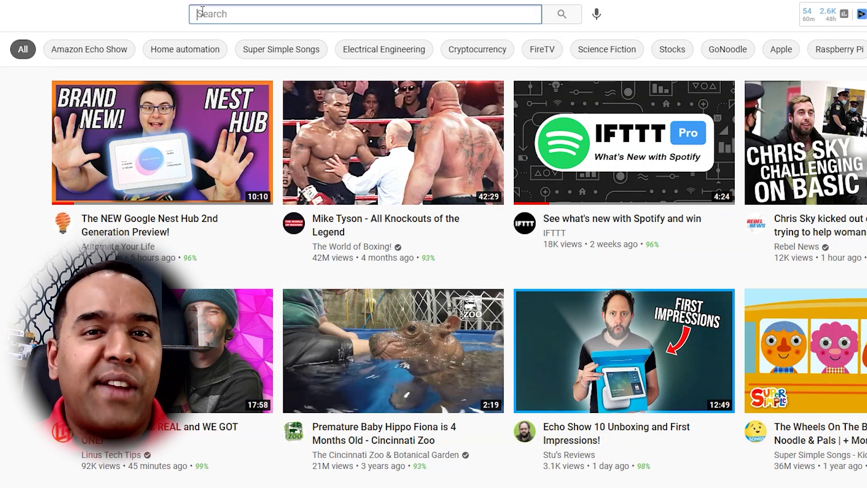
{"action": "type", "text": "smart home tech"}
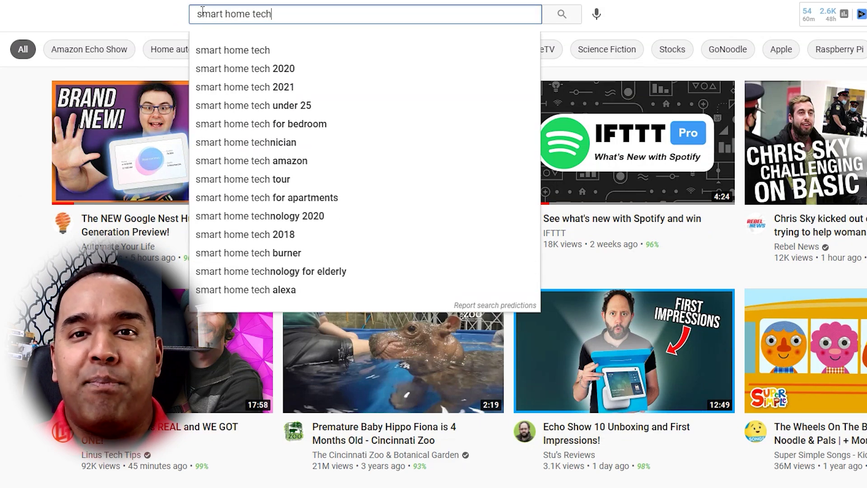
{"action": "key", "text": "Escape"}
{"action": "key", "text": "Return"}
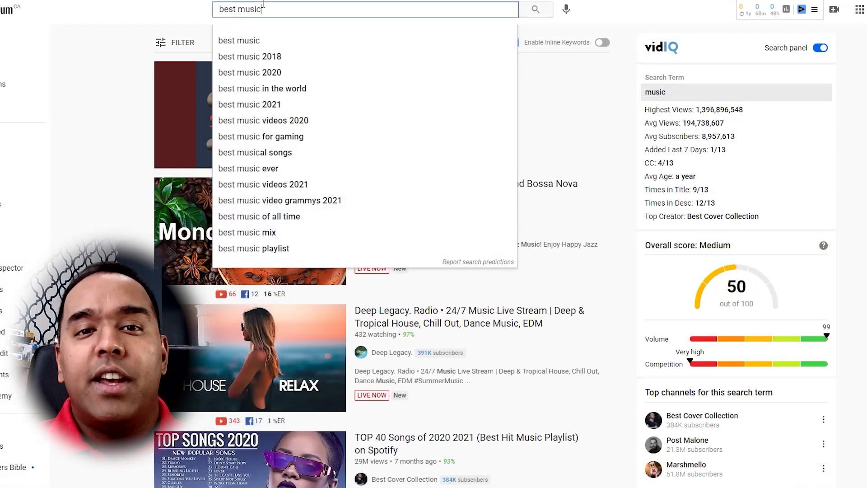
Step: Search YouTube for 'best music 2020'
{"action": "type", "text": "2020"}
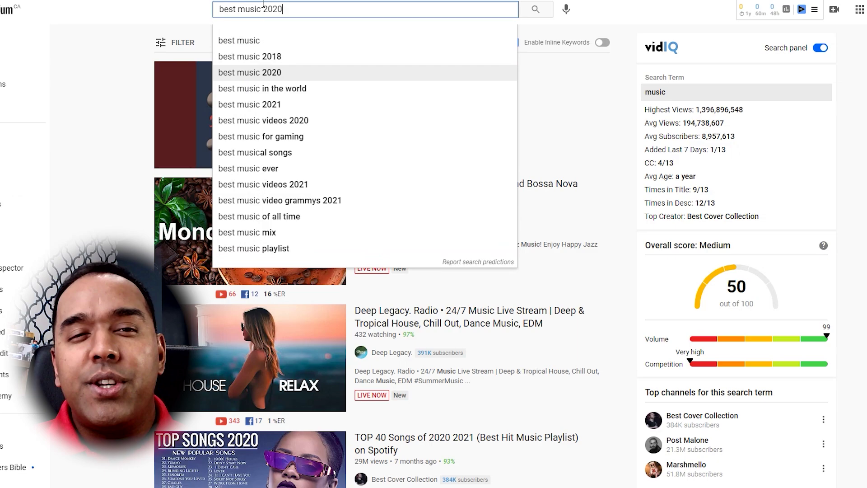
{"action": "key", "text": "Escape"}
{"action": "key", "text": "Return"}
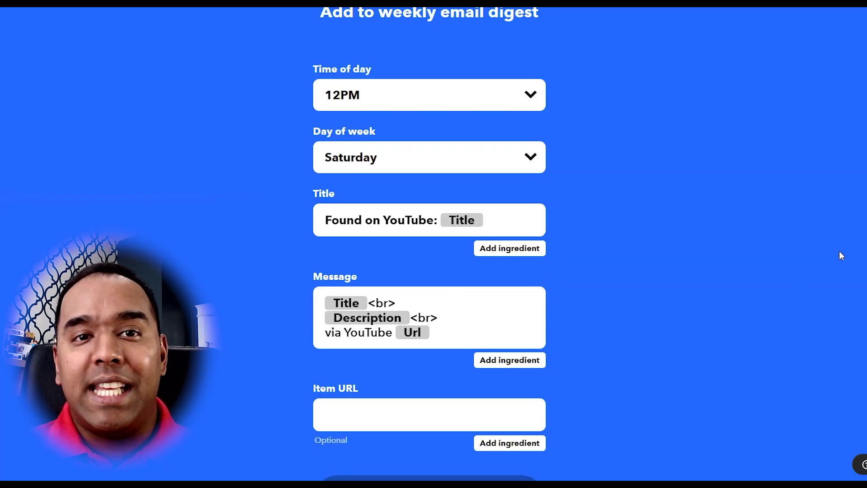
Step: Update the Saturday 12PM weekly digest action listing each video's title, description and URL
{"action": "scroll", "coordinate": [839, 251], "scroll_direction": "up", "scroll_amount": 2}
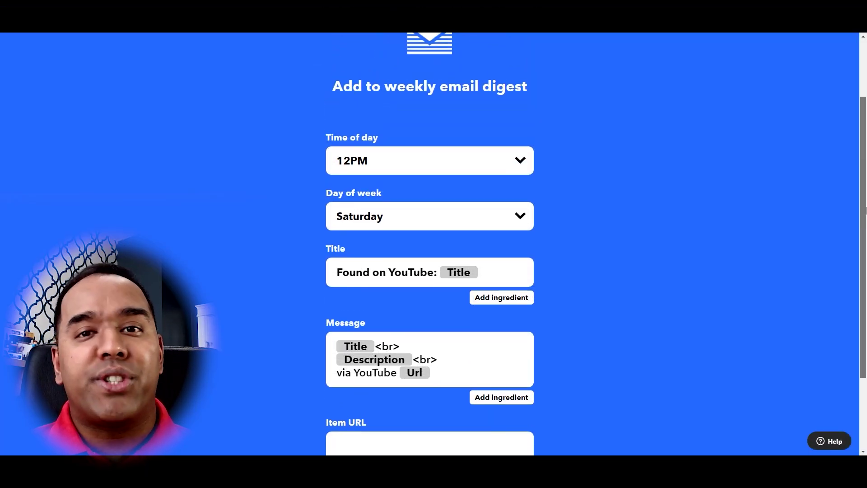
{"action": "left_click_drag", "start_coordinate": [866, 210], "coordinate": [866, 283]}
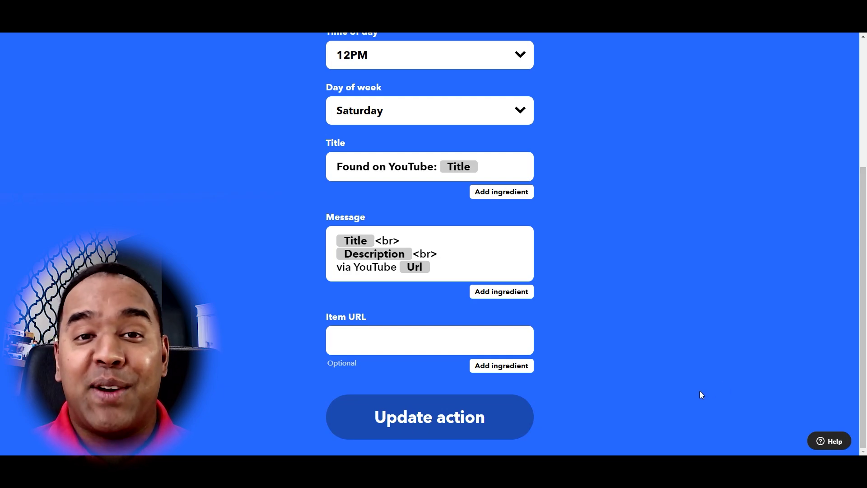
{"action": "left_click", "coordinate": [510, 421]}
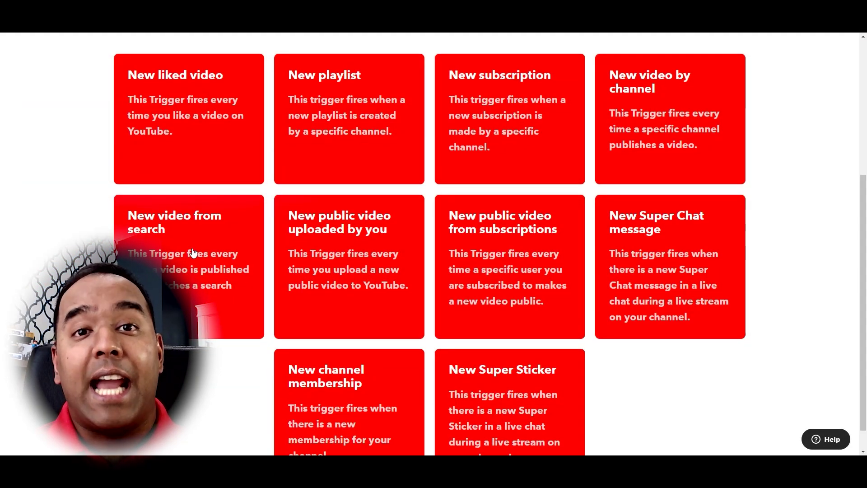
Step: Create a YouTube New video from search trigger for 'NBA Highlights'
{"action": "left_click", "coordinate": [192, 251]}
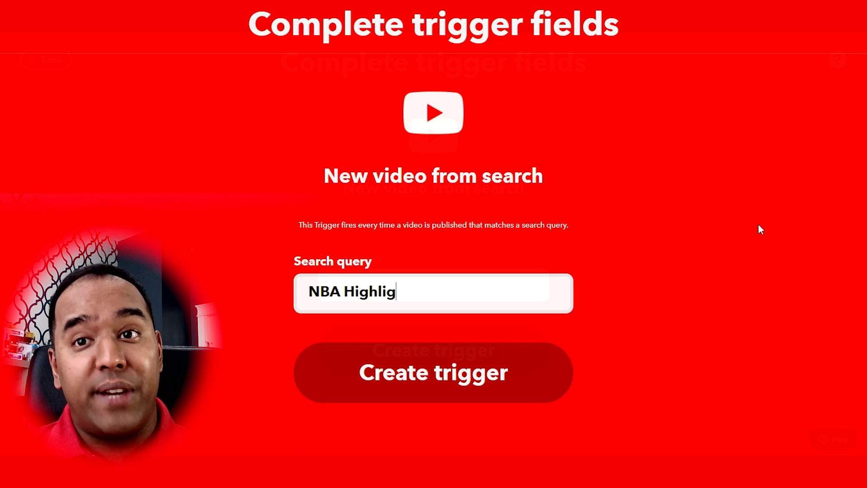
{"action": "type", "text": "hts"}
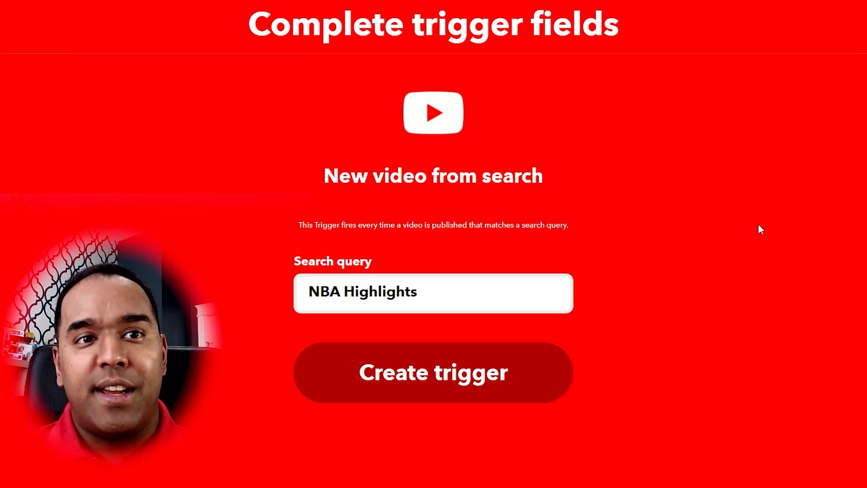
{"action": "left_click", "coordinate": [507, 379]}
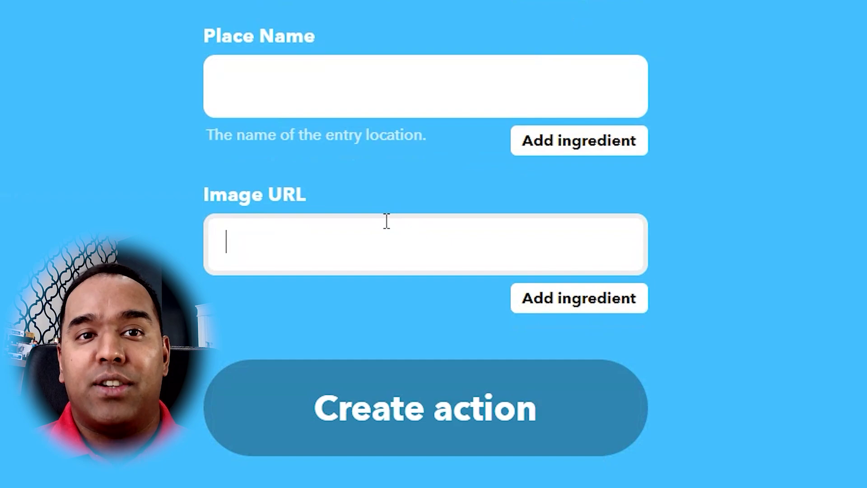
Step: Put the video Url into Image URL, create the action and save the applet
{"action": "left_click", "coordinate": [561, 299]}
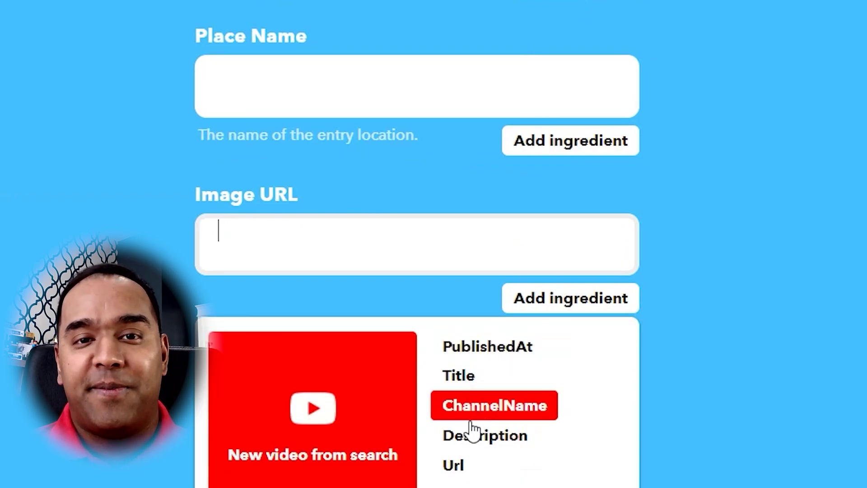
{"action": "left_click", "coordinate": [455, 465]}
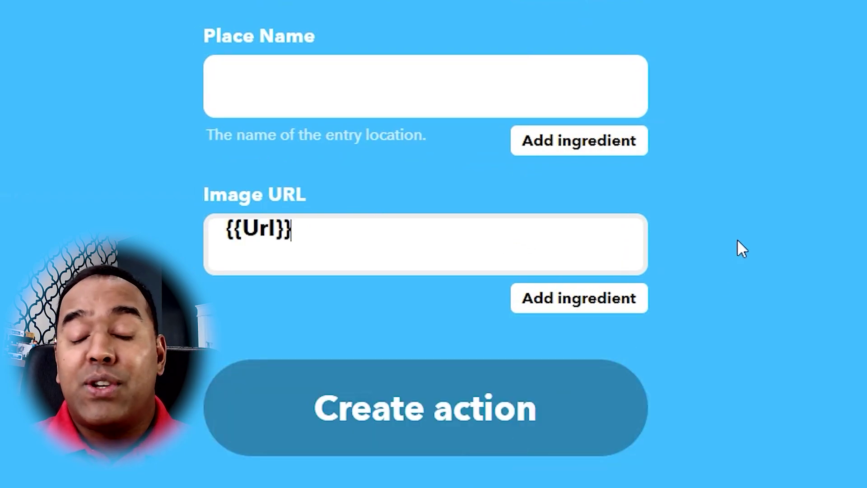
{"action": "left_click", "coordinate": [437, 411]}
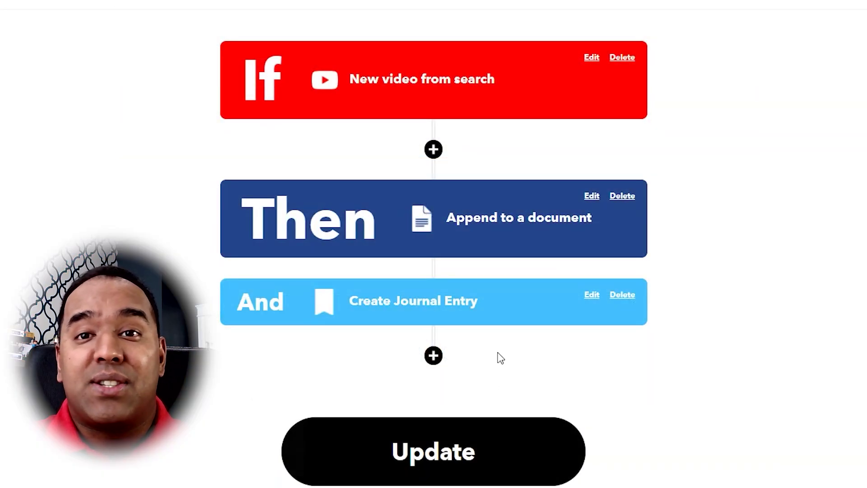
{"action": "left_click", "coordinate": [445, 452]}
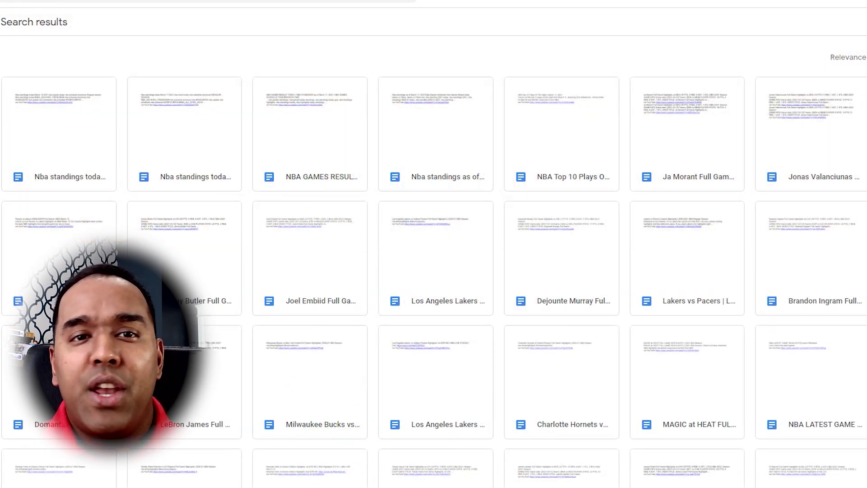
{"action": "scroll", "coordinate": [434, 262], "scroll_direction": "down", "scroll_amount": 3}
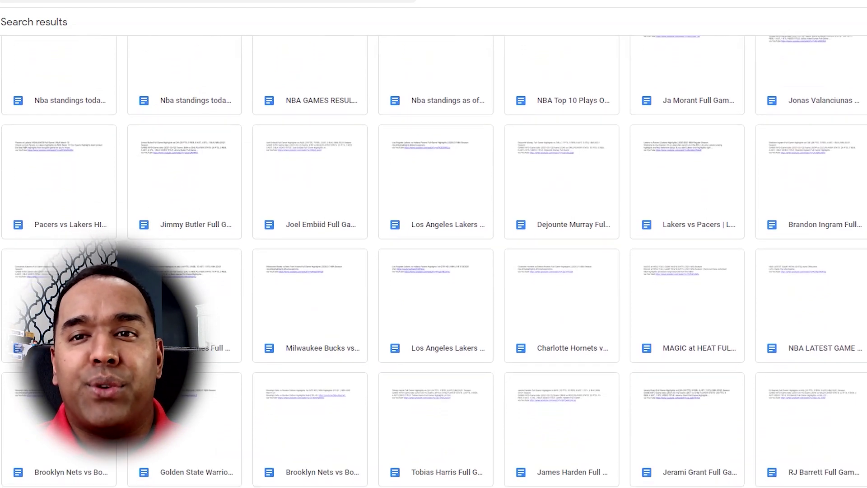
{"action": "scroll", "coordinate": [434, 262], "scroll_direction": "down", "scroll_amount": 6}
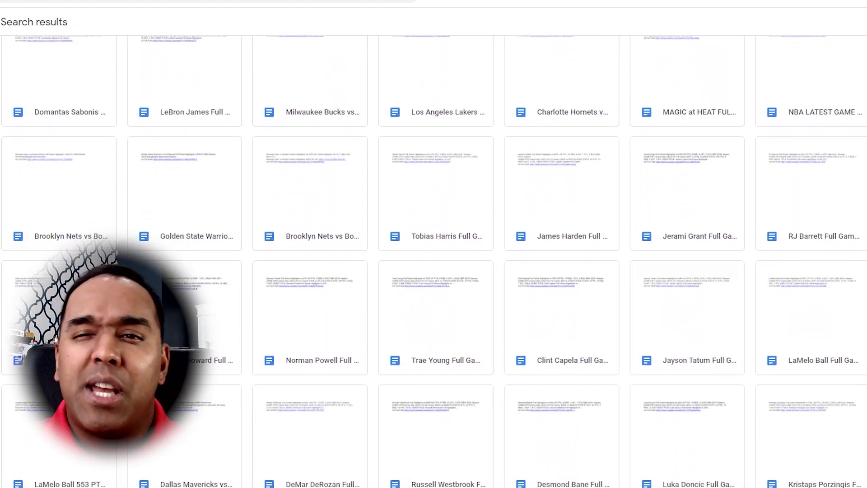
{"action": "scroll", "coordinate": [433, 262], "scroll_direction": "down", "scroll_amount": 4}
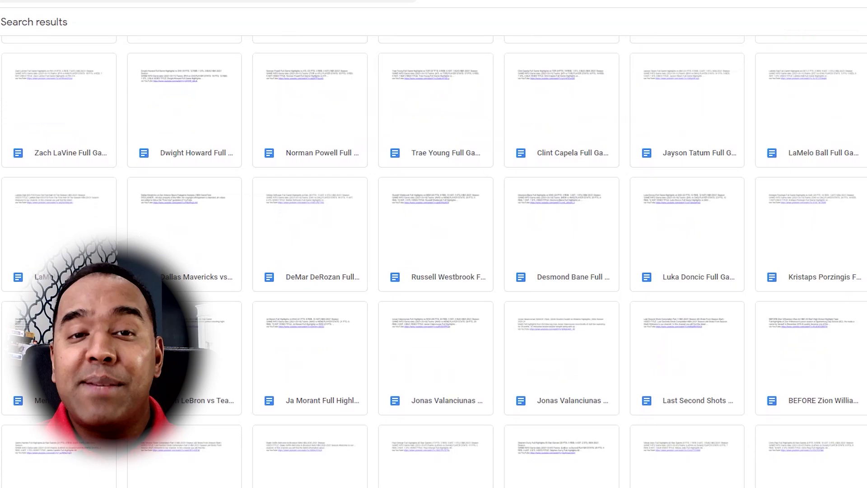
{"action": "scroll", "coordinate": [434, 262], "scroll_direction": "down", "scroll_amount": 2}
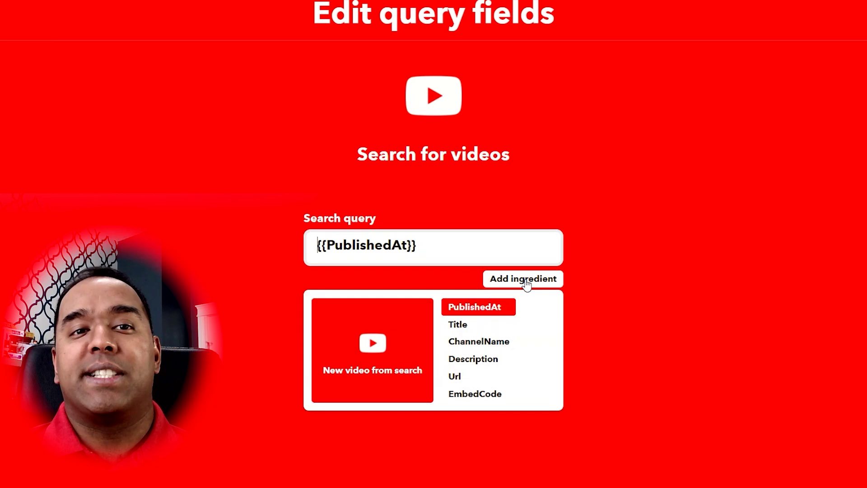
Step: Update the Search for videos query with PublishedAt as its search query
{"action": "left_click", "coordinate": [590, 283]}
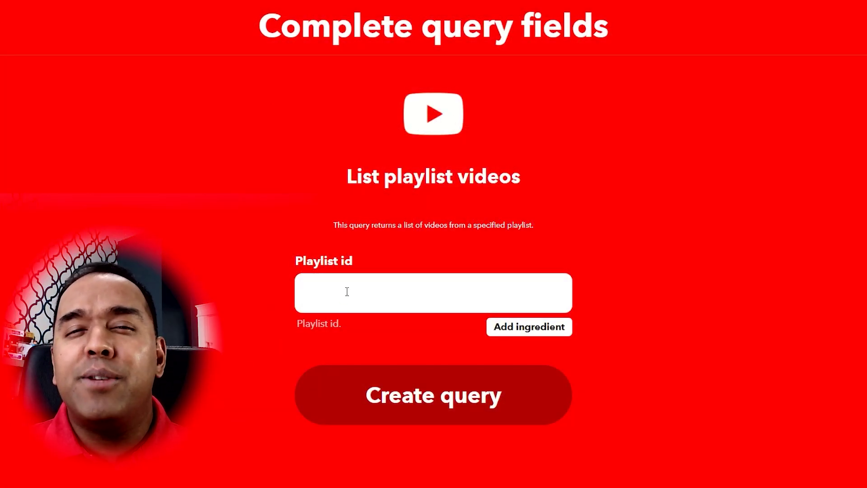
Step: Fill Playlist id with the Title and Thumbnail ingredients and create the List playlist videos query
{"action": "left_click", "coordinate": [347, 291]}
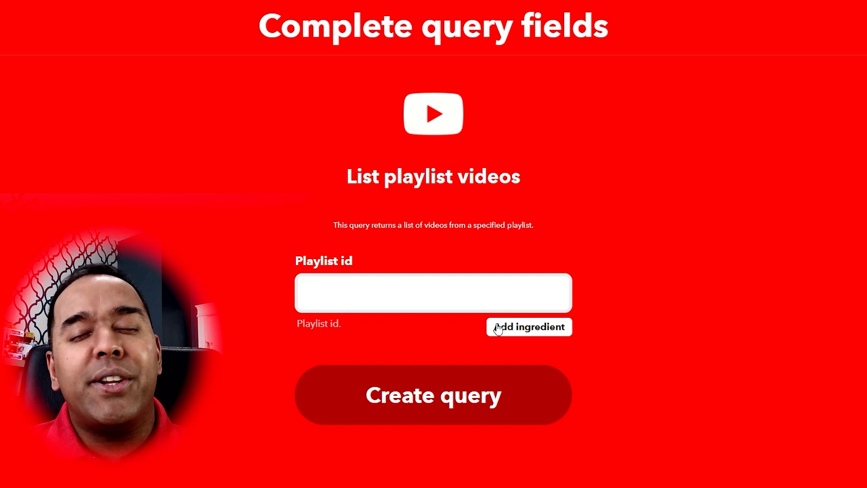
{"action": "left_click_drag", "start_coordinate": [334, 224], "coordinate": [534, 224]}
{"action": "left_click", "coordinate": [545, 270]}
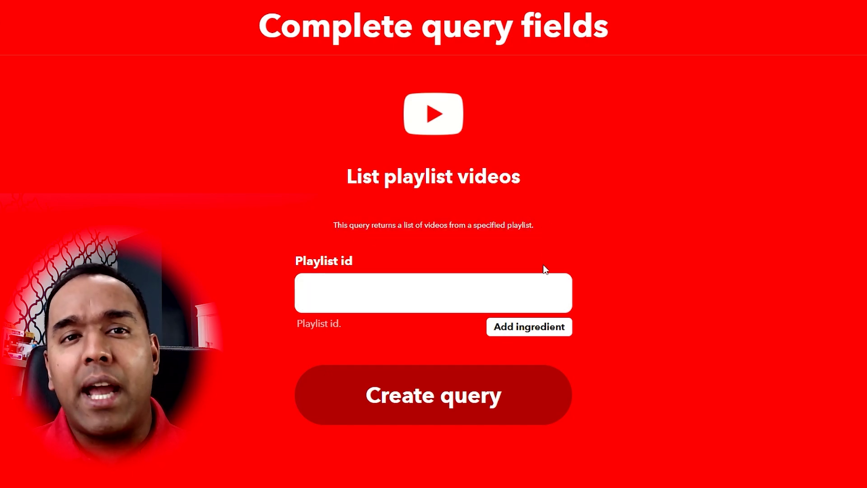
{"action": "left_click", "coordinate": [515, 338]}
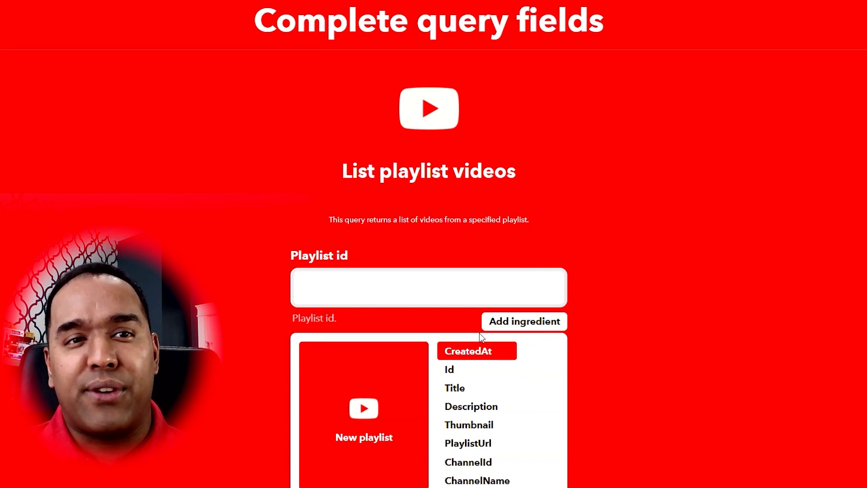
{"action": "left_click", "coordinate": [466, 388]}
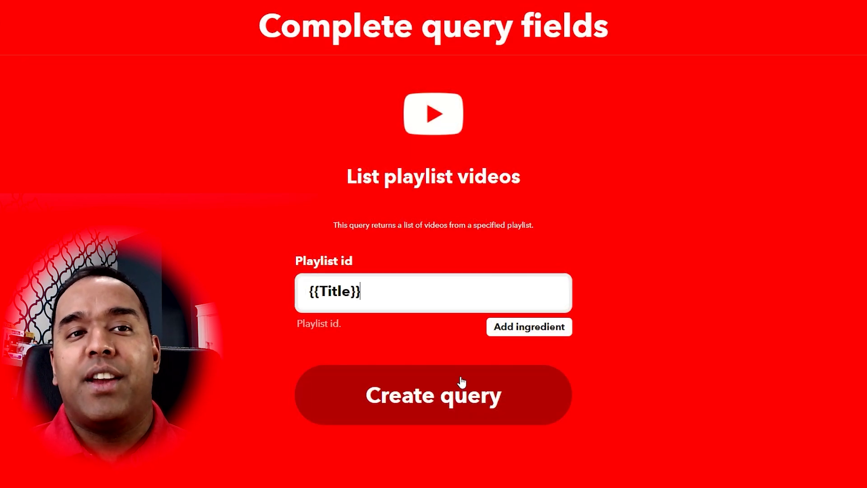
{"action": "left_click", "coordinate": [519, 332]}
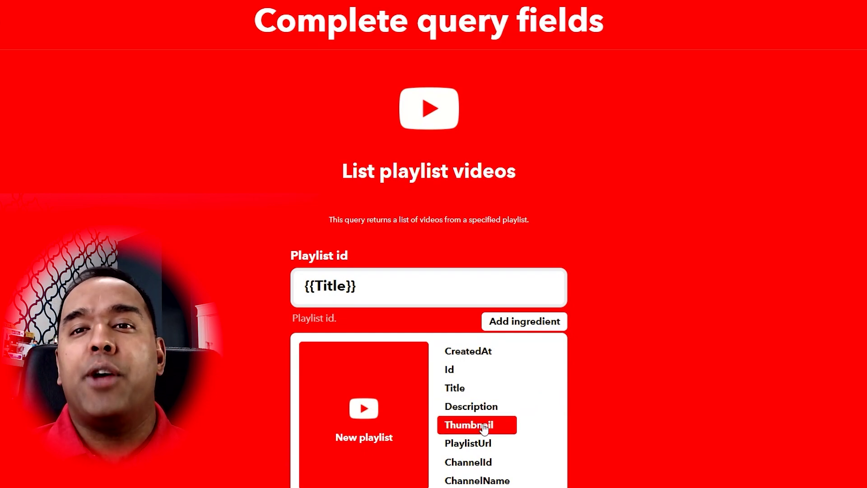
{"action": "left_click", "coordinate": [483, 428]}
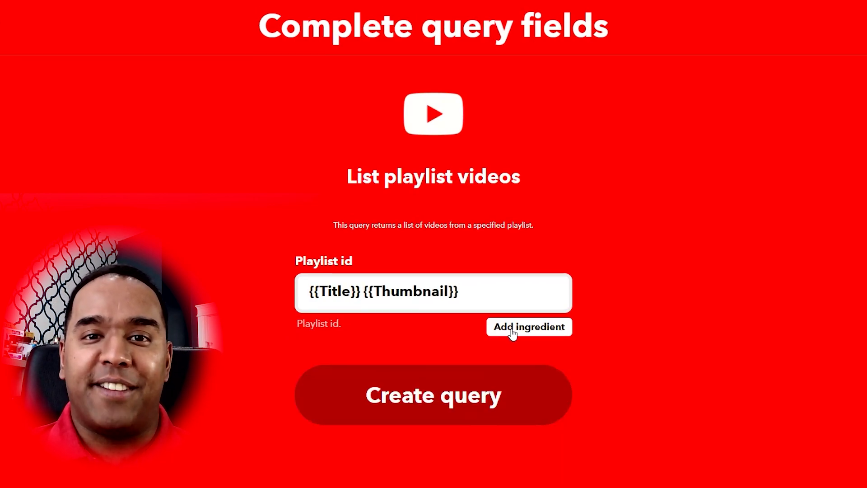
{"action": "left_click", "coordinate": [494, 402]}
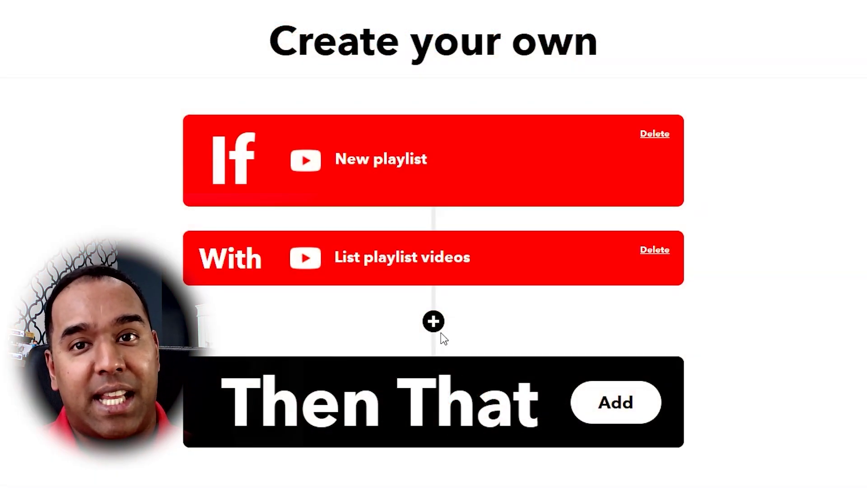
Step: Add a Then That action to the Spotify New saved show applet draft
{"action": "left_click", "coordinate": [587, 401]}
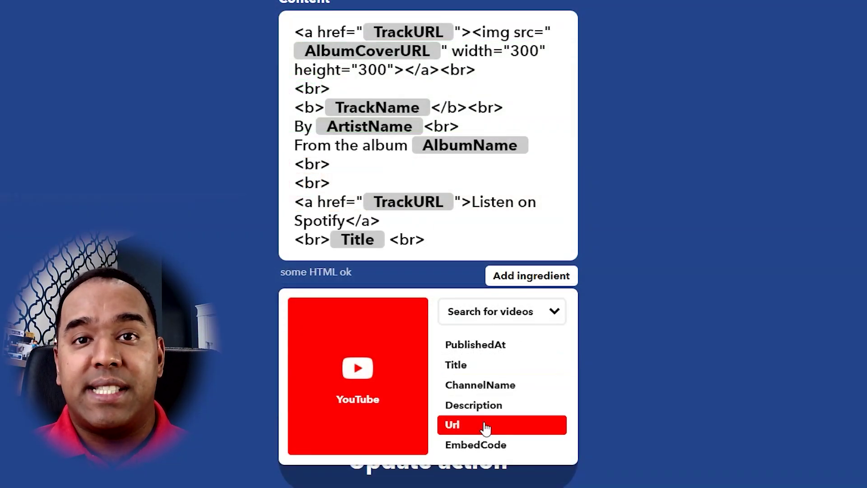
Step: Insert the found video's Url ingredient after Title in the document content
{"action": "left_click", "coordinate": [485, 427]}
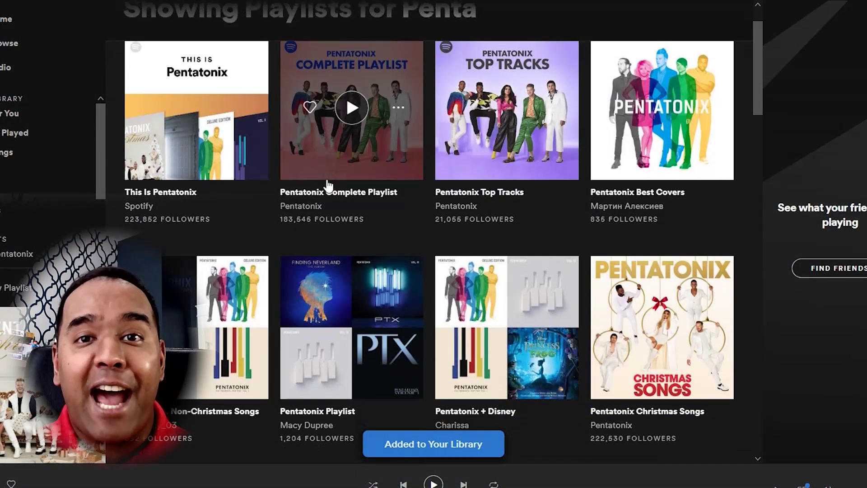
Step: Heart the Pentatonix Playlist in the 'Penta' search results to add it to the library
{"action": "scroll", "coordinate": [325, 183], "scroll_direction": "down", "scroll_amount": 2}
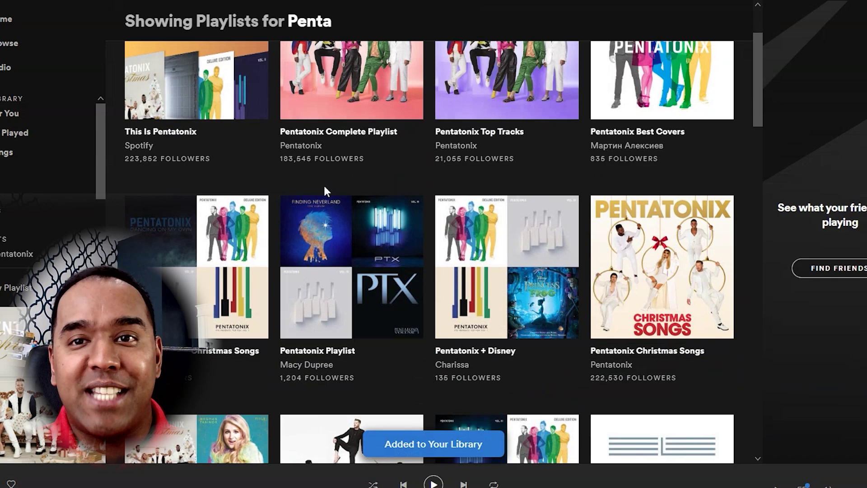
{"action": "left_click", "coordinate": [311, 267]}
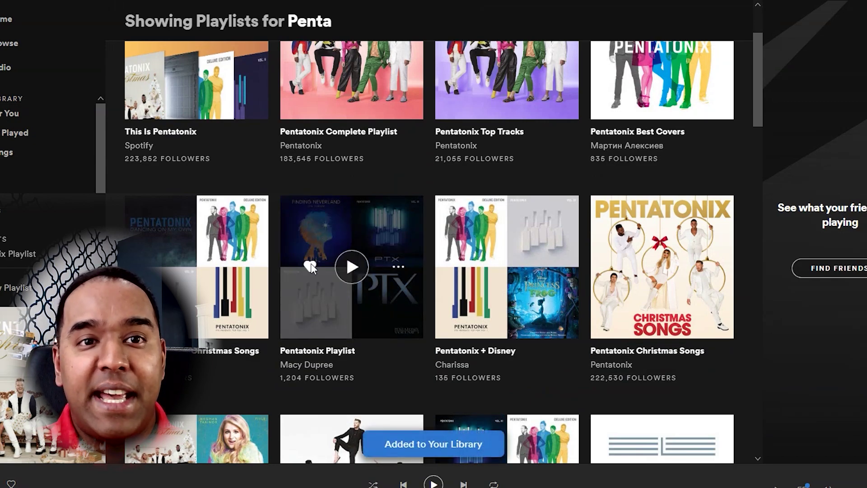